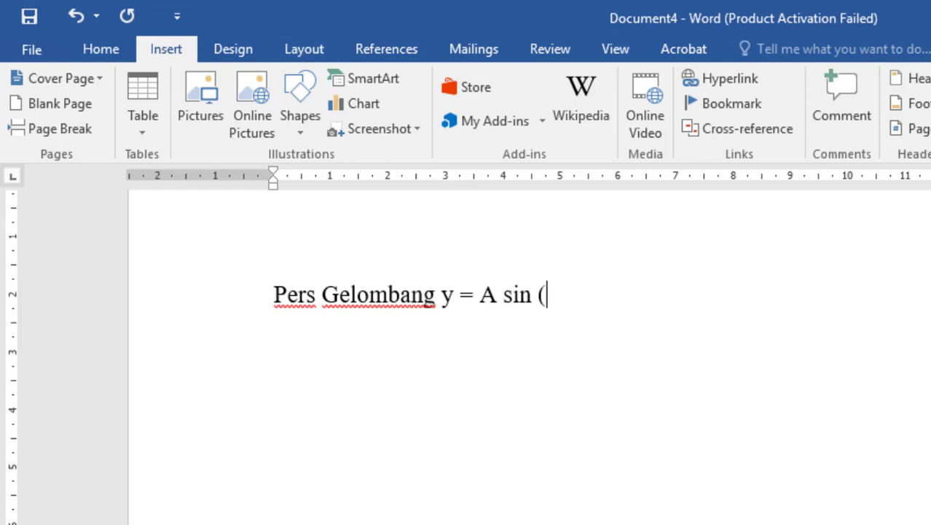
# Complete the formula on the first line with "ωt – kx)" after the opening parenthesis.
pyautogui.write('ωt - ')
pyautogui.write('kx)')
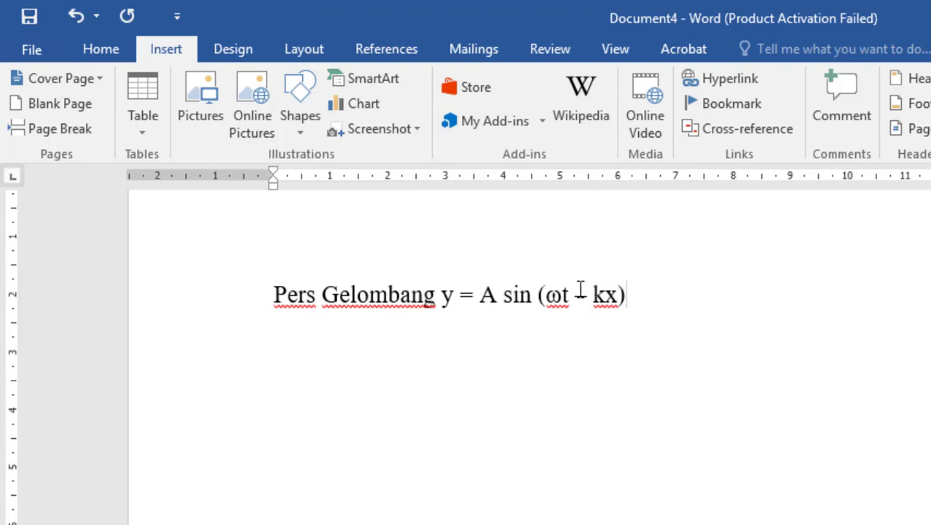
# Highlight the ω symbol and the dash in the formula in yellow.
pyautogui.moveTo(559, 300); pyautogui.dragTo(548, 299)
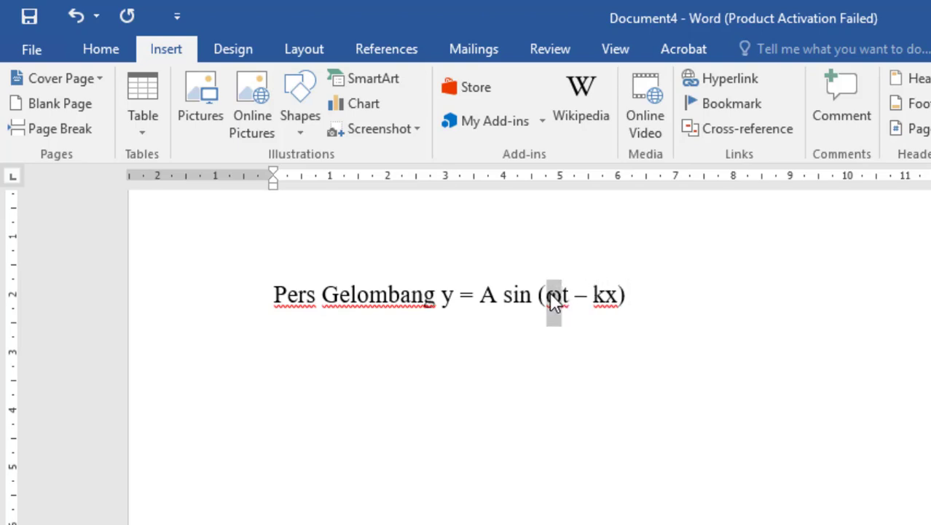
pyautogui.click(102, 51)
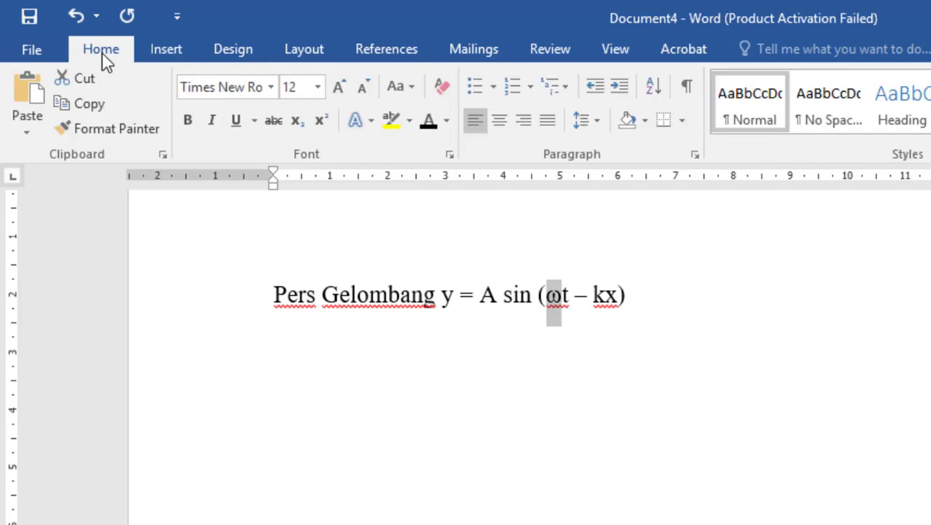
pyautogui.click(389, 122)
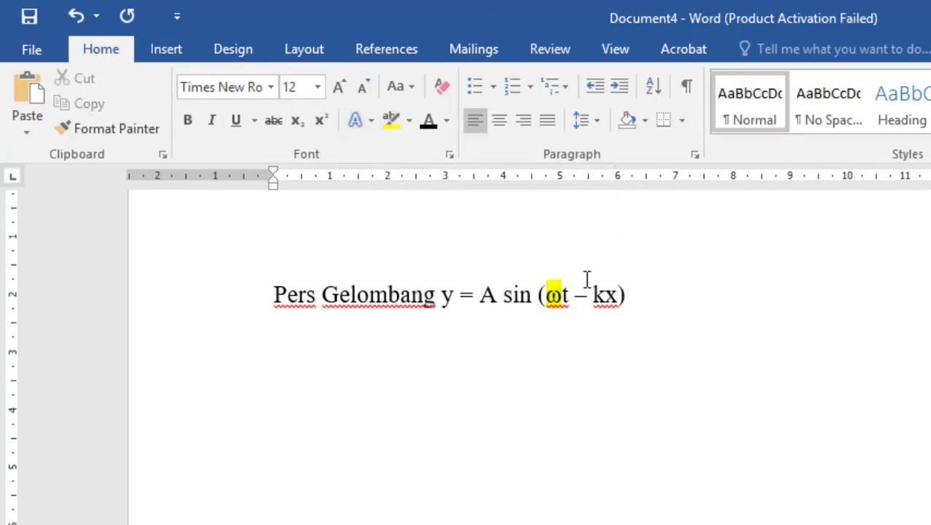
pyautogui.moveTo(575, 295); pyautogui.dragTo(587, 295)
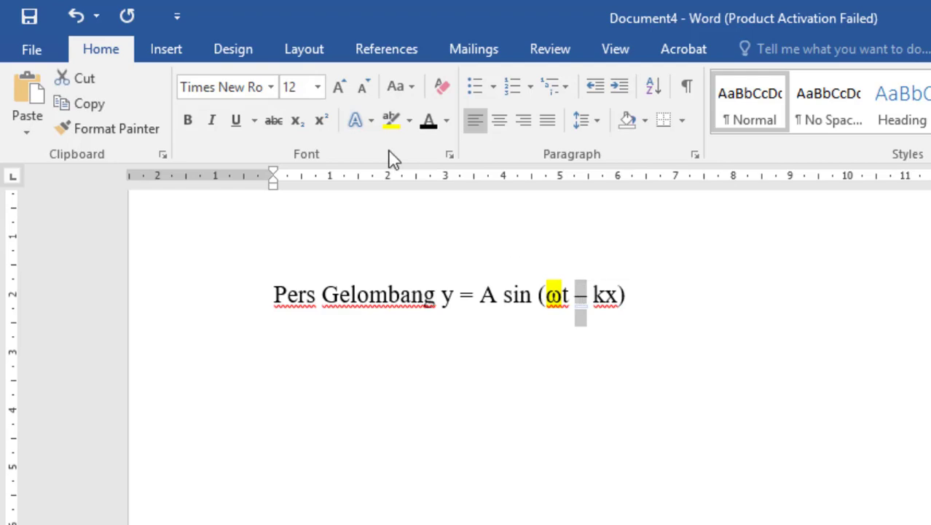
pyautogui.click(388, 120)
pyautogui.click(672, 294)
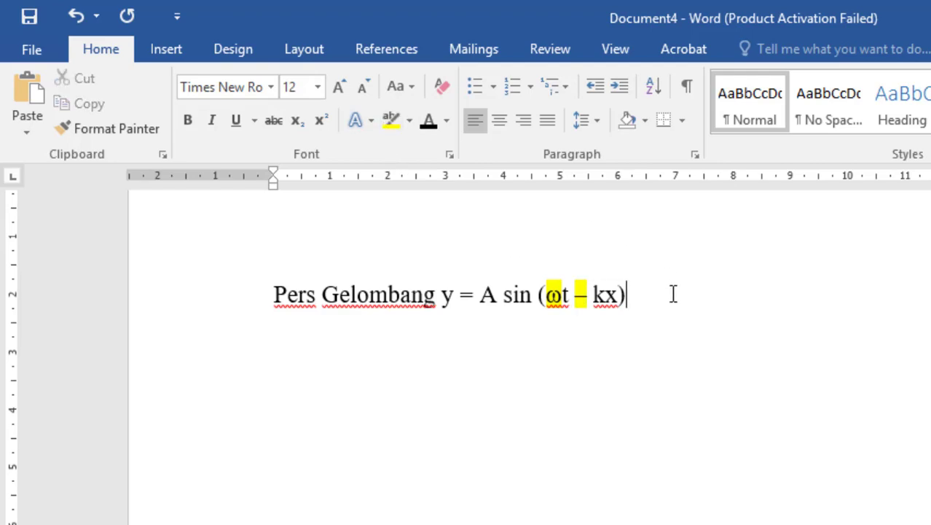
# Add a separate hyphen after the formula and highlight it in bright green for comparison with the dash.
pyautogui.write('-')
pyautogui.doubleClick(644, 299)
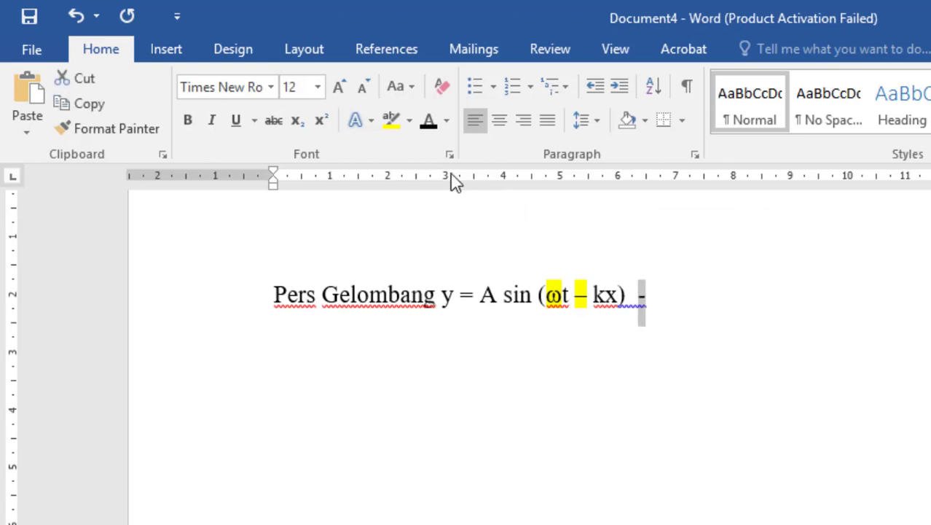
pyautogui.click(410, 121)
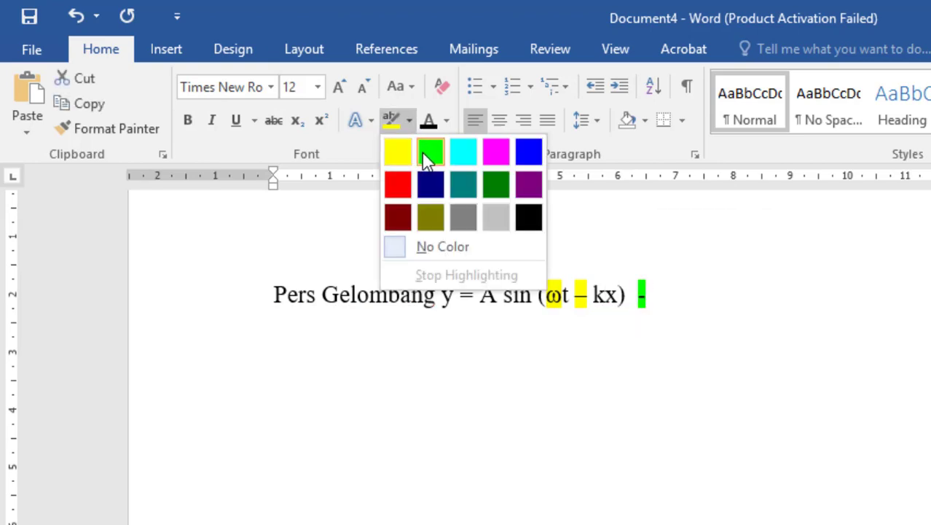
pyautogui.click(427, 153)
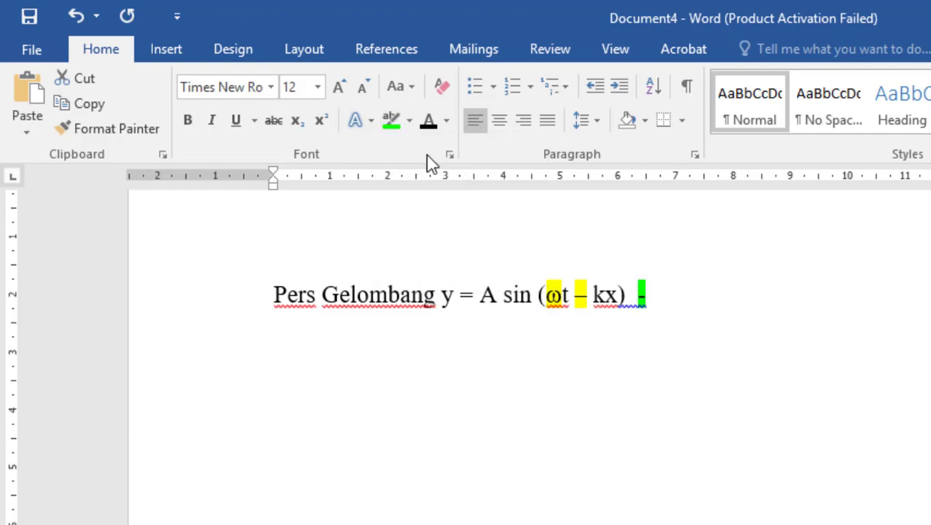
pyautogui.doubleClick(580, 295)
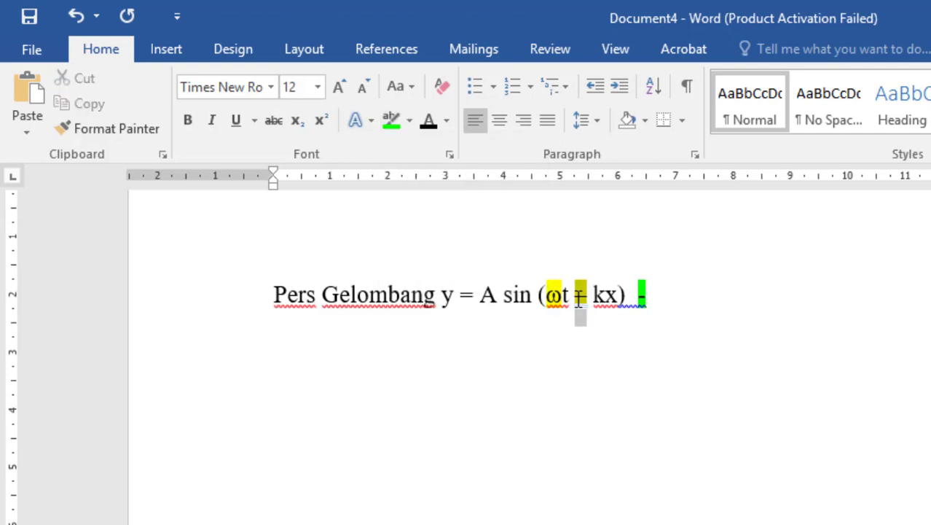
pyautogui.click(621, 331)
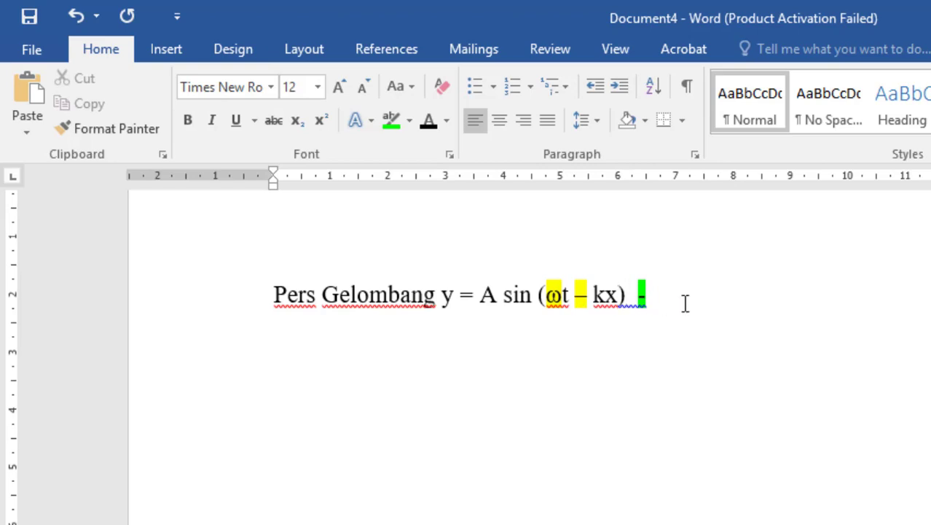
# Delete the extra hyphen after the formula and clear the highlighting from y = A sin (ωt – kx).
pyautogui.moveTo(665, 304)
pyautogui.mouseDown()
pyautogui.moveTo(599, 308)
pyautogui.moveTo(664, 313)
pyautogui.mouseUp()
pyautogui.press('BackSpace')
pyautogui.press('BackSpace')
pyautogui.press('BackSpace')
pyautogui.moveTo(650, 292); pyautogui.dragTo(443, 290)
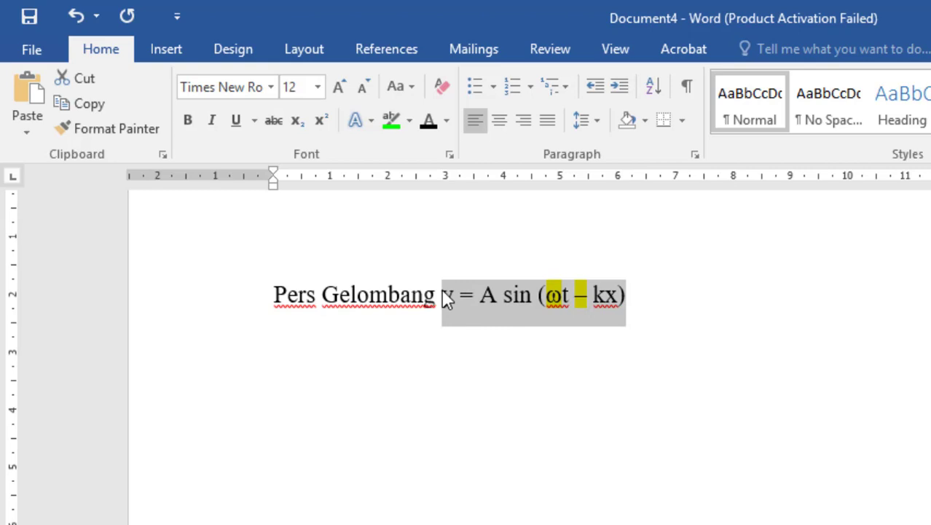
pyautogui.click(409, 121)
pyautogui.click(430, 249)
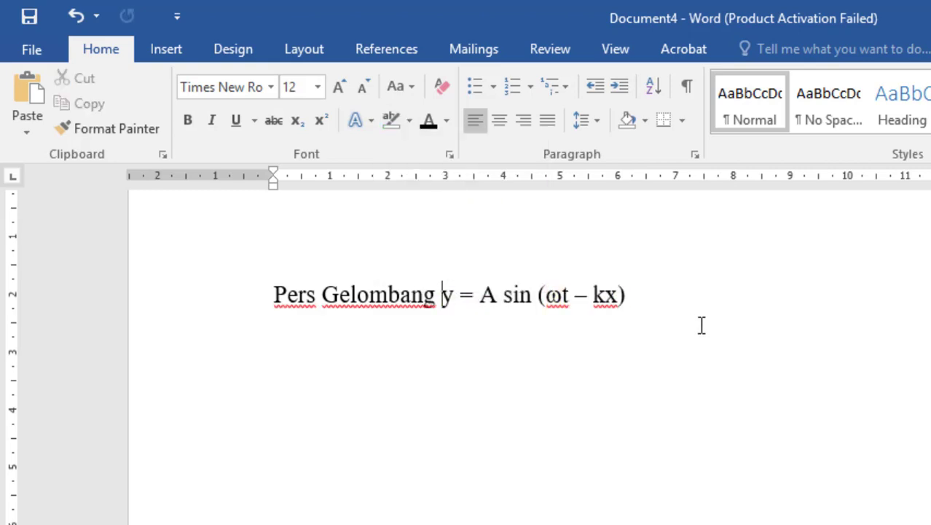
# Insert an empty equation block two lines below the plain-text formula.
pyautogui.click(687, 301)
pyautogui.press('Return')
pyautogui.press('Return')
pyautogui.click(169, 54)
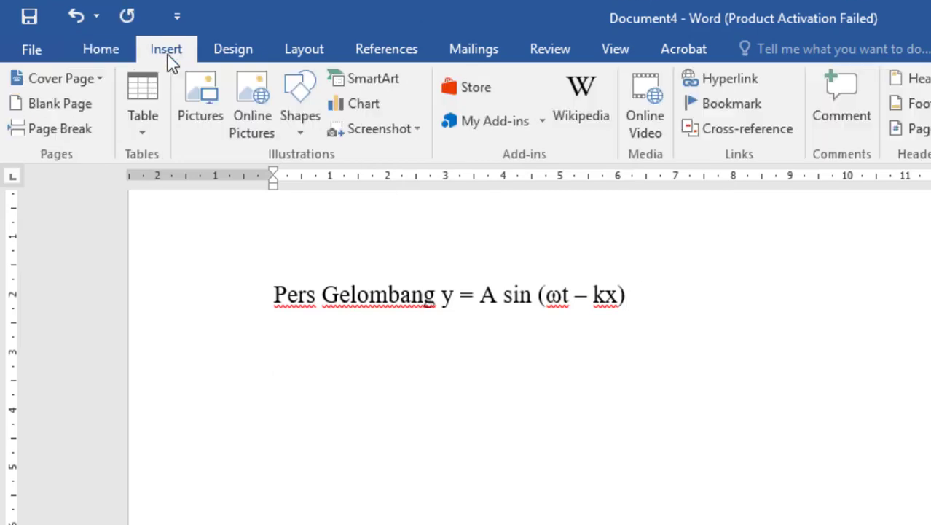
pyautogui.hotkey('alt', '=')
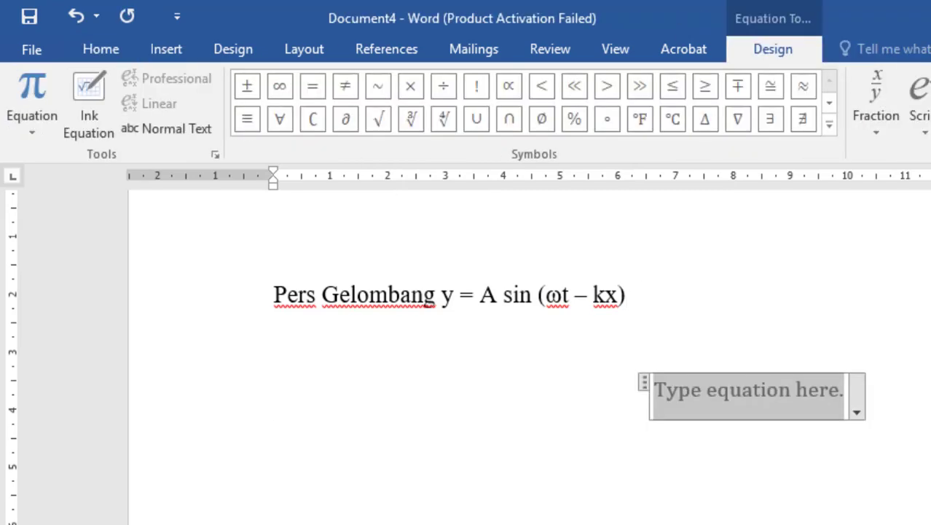
# Enter "y = A sin (" in the equation block, with sin formatted as an upright function name.
pyautogui.write('y=A')
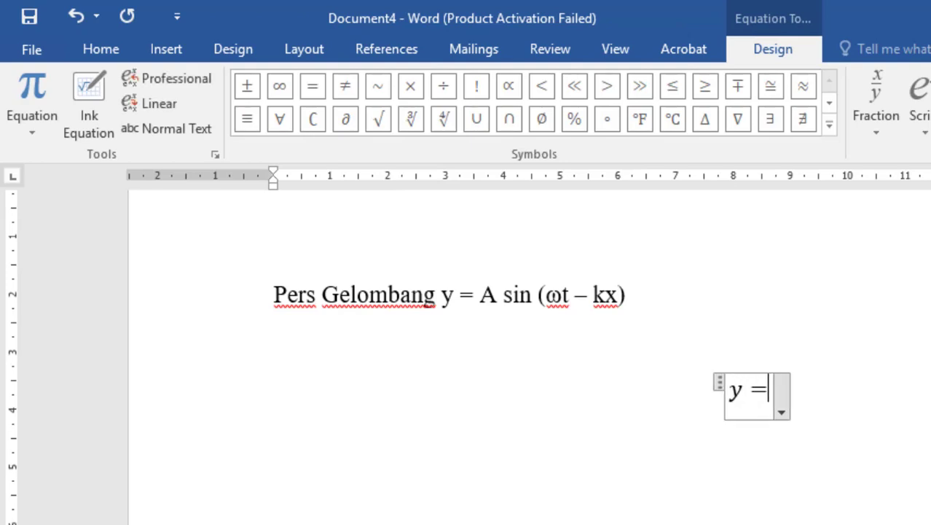
pyautogui.write('sin')
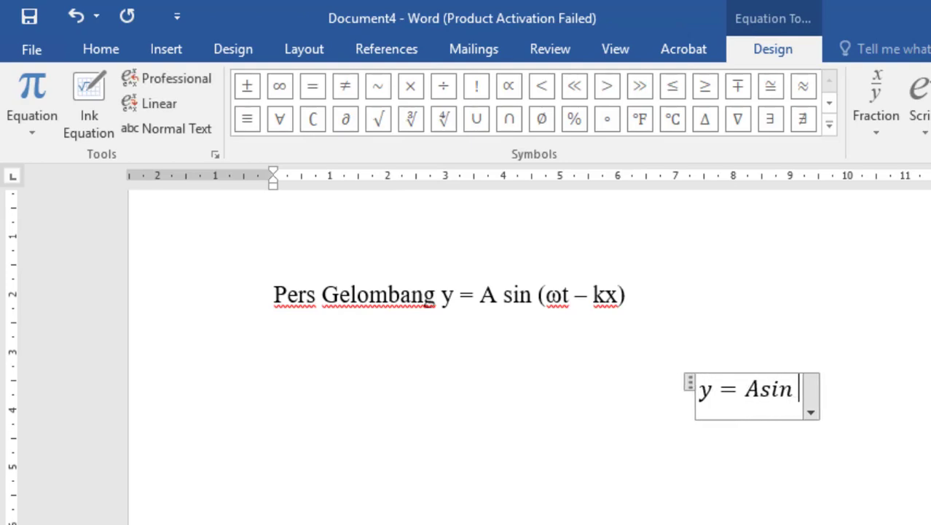
pyautogui.write('(')
pyautogui.press('BackSpace')
pyautogui.press('BackSpace')
pyautogui.press('BackSpace')
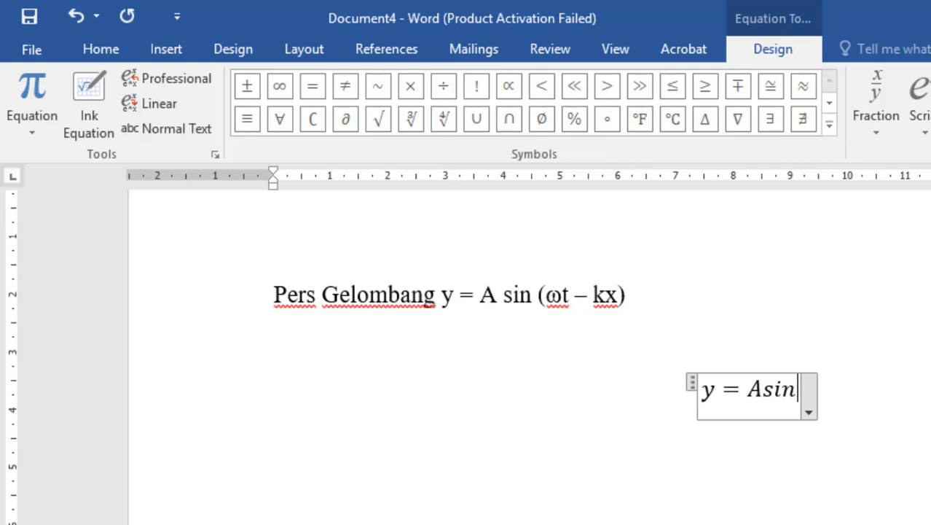
pyautogui.press('BackSpace')
pyautogui.write('sin (')
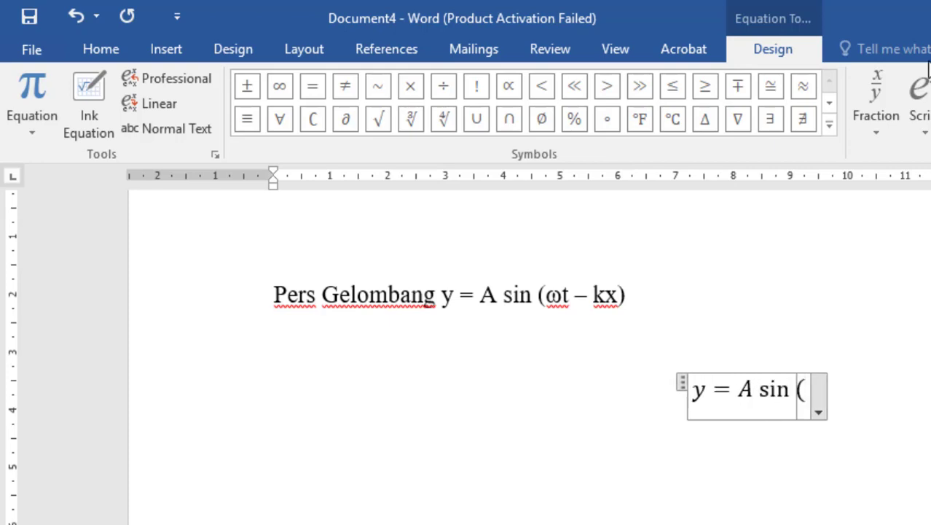
# Insert the ω symbol after the opening parenthesis, complete the equation with "t − kx)" and leave the equation block.
pyautogui.click(829, 125)
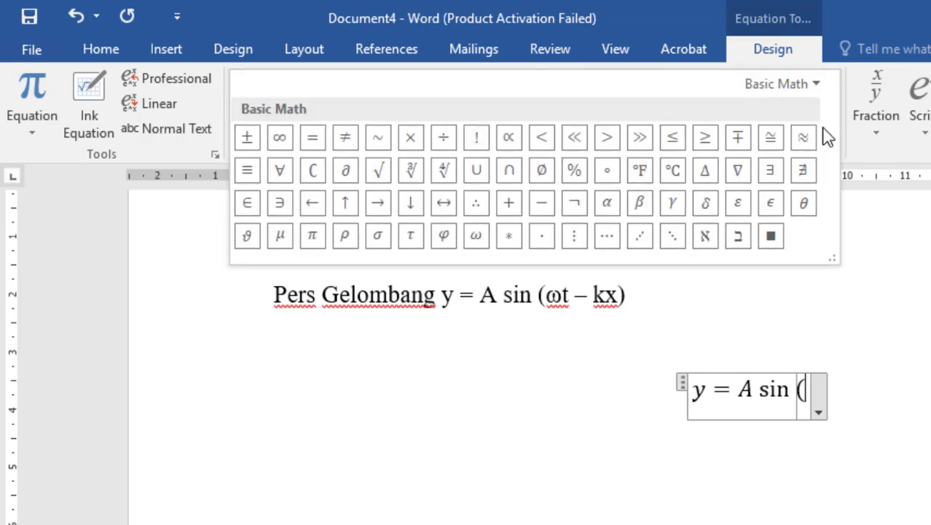
pyautogui.click(475, 235)
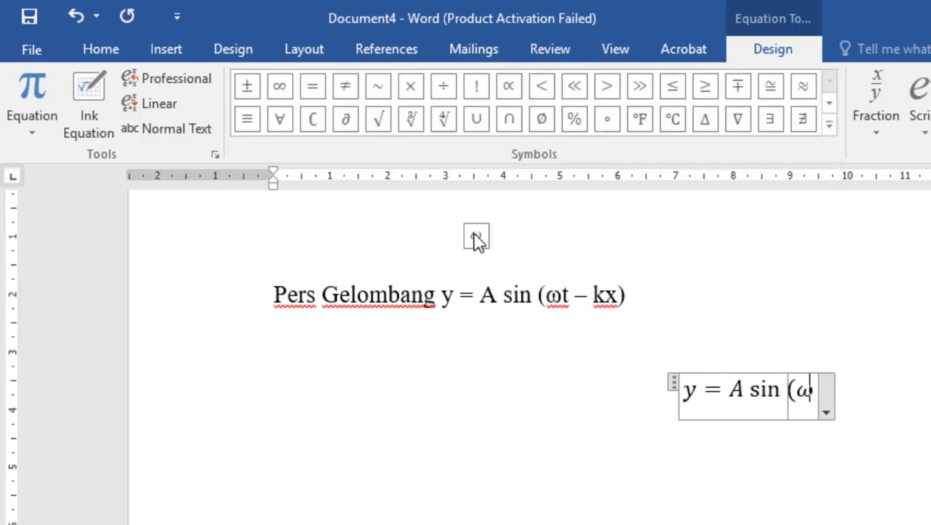
pyautogui.write('t')
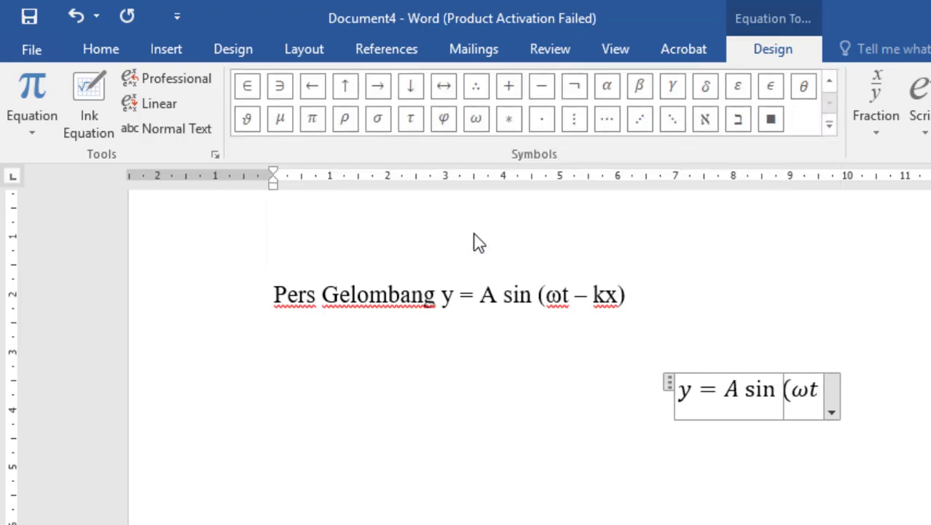
pyautogui.write('-kx)')
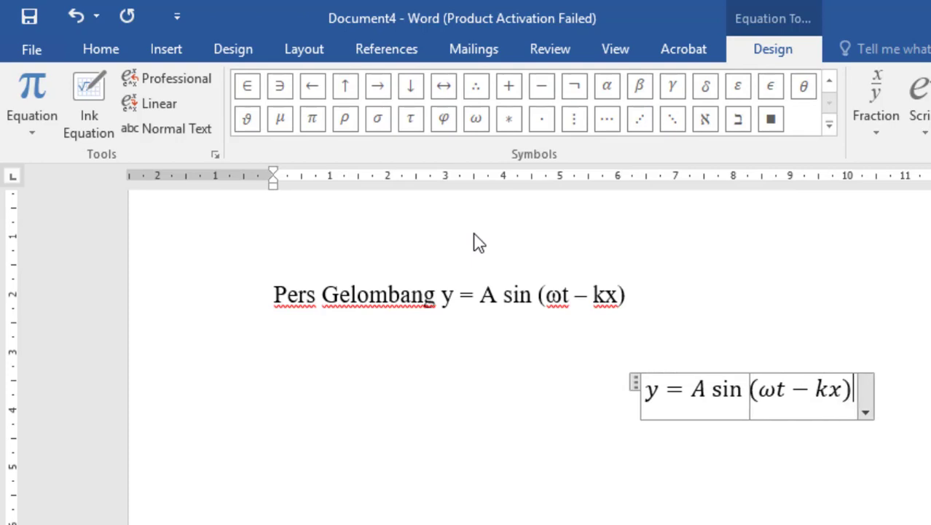
pyautogui.press('Right')
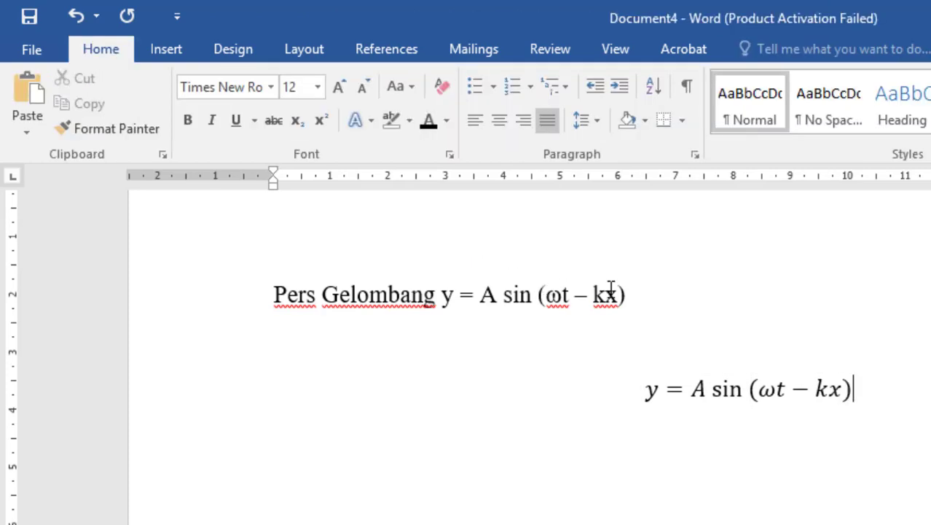
# Compare the plain-text formula on the first line with the version in the equation block.
pyautogui.moveTo(627, 300); pyautogui.dragTo(453, 312)
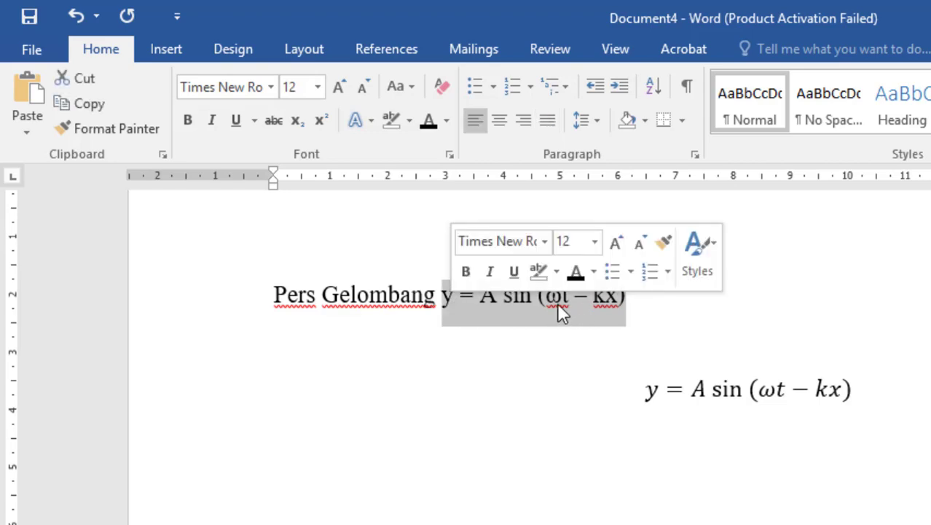
pyautogui.click(757, 366)
pyautogui.click(851, 394)
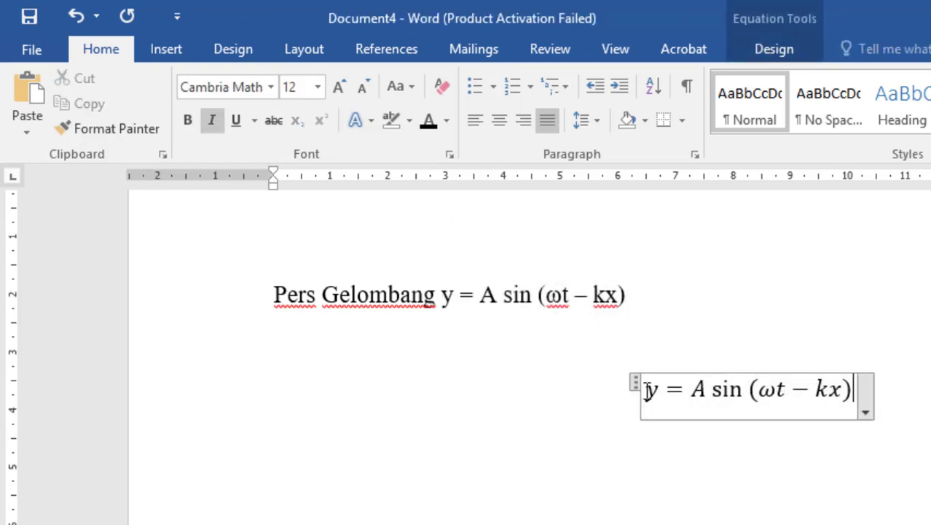
pyautogui.moveTo(644, 389); pyautogui.dragTo(854, 392)
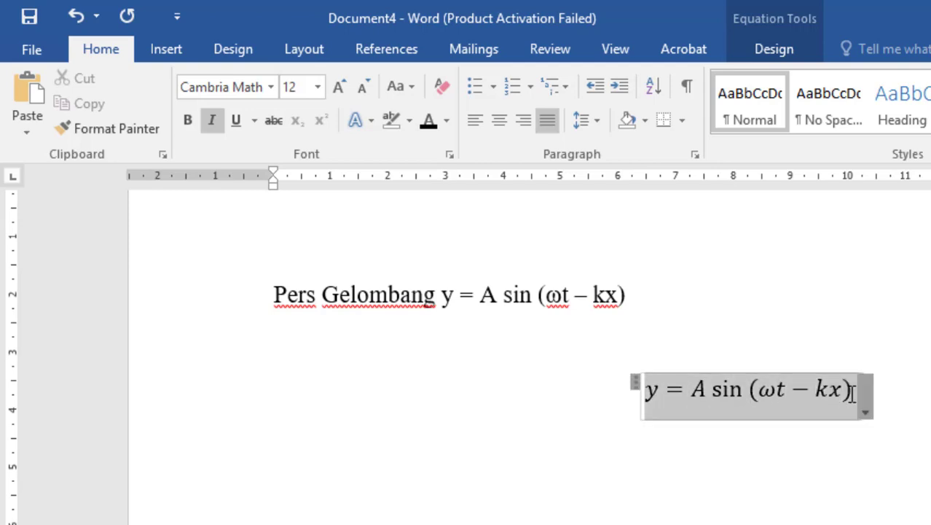
pyautogui.click(754, 399)
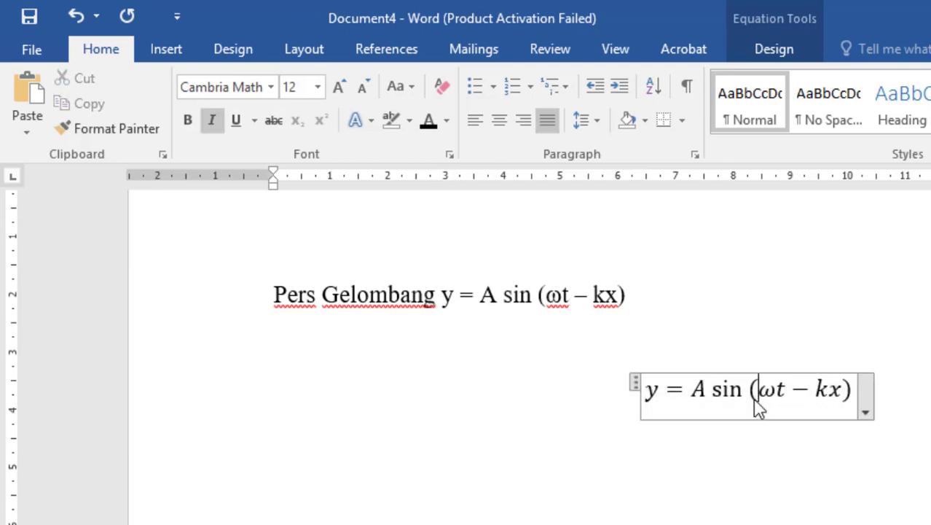
pyautogui.click(696, 351)
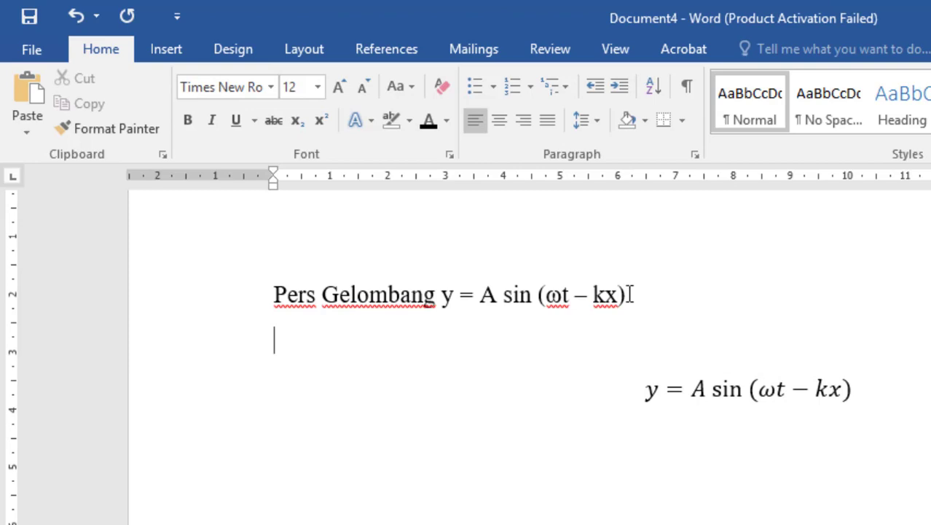
pyautogui.moveTo(628, 295); pyautogui.dragTo(275, 219)
pyautogui.click(659, 326)
pyautogui.press('Down')
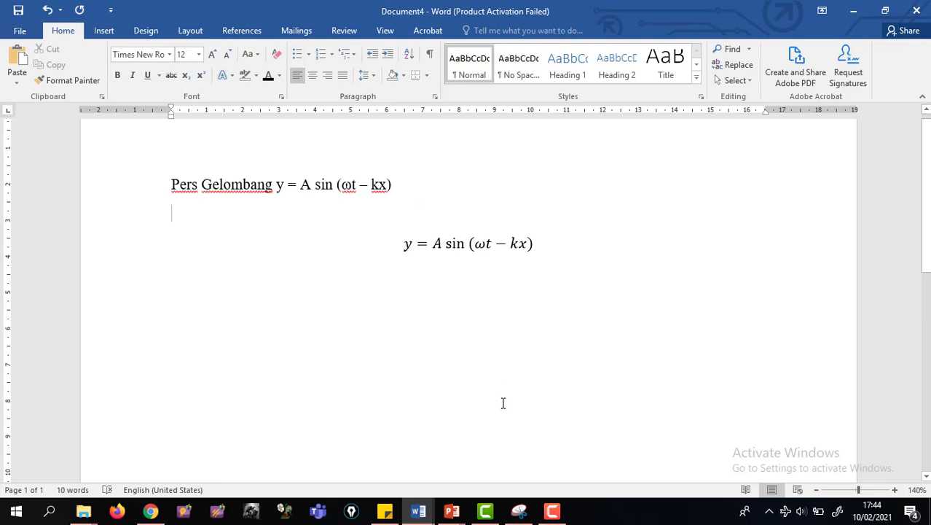
# Switch to Snipping Tool and capture the plain-text formula y = A sin (ωt – kx) as a new snip.
pyautogui.click(519, 513)
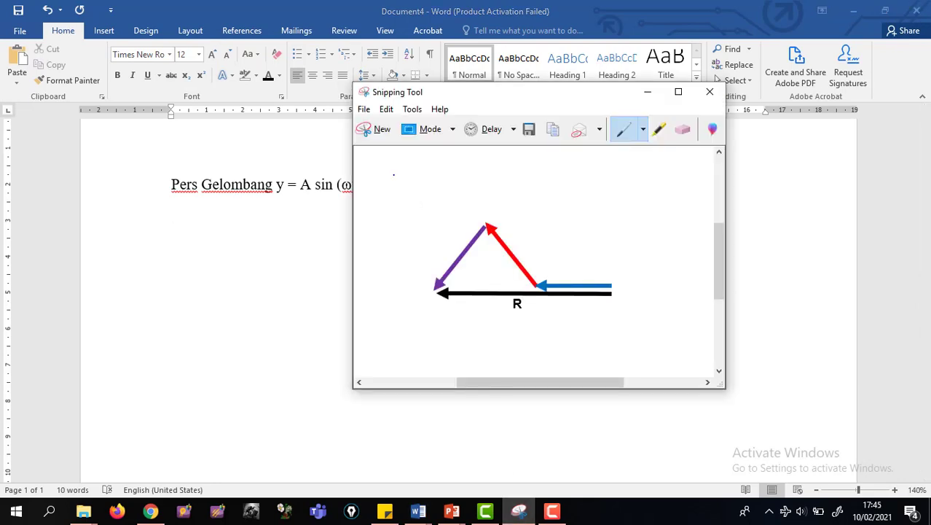
pyautogui.click(366, 130)
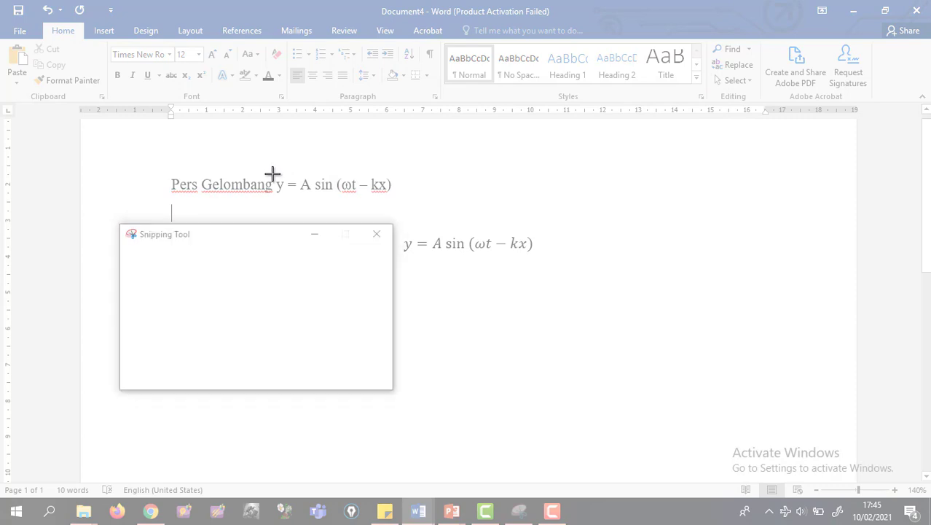
pyautogui.moveTo(272, 175); pyautogui.dragTo(400, 195)
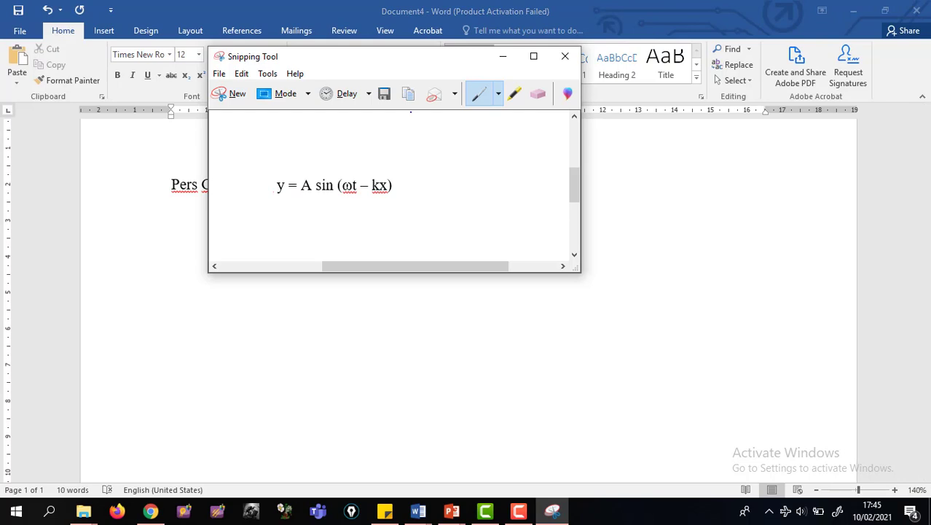
# Return to Word and replace the plain-text formula after "Pers Gelombang" with the captured snip image.
pyautogui.click(647, 212)
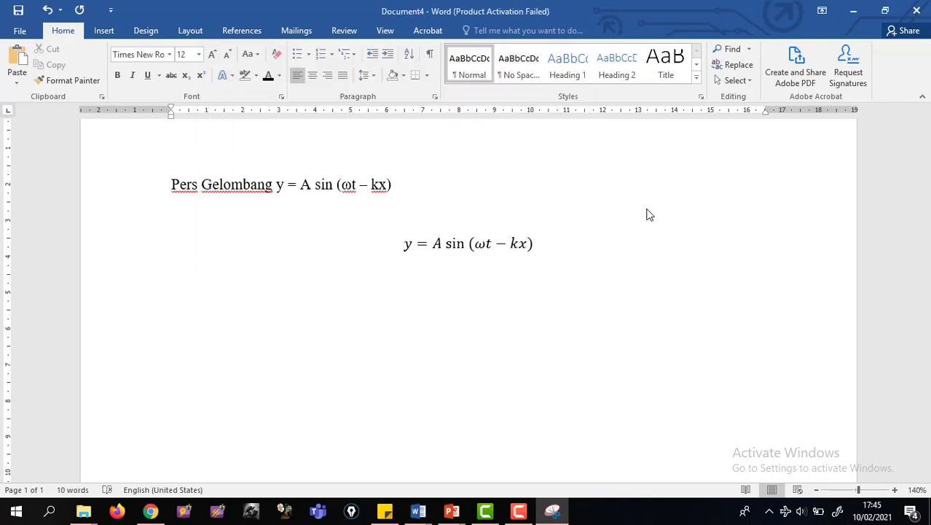
pyautogui.moveTo(417, 194); pyautogui.dragTo(277, 195)
pyautogui.hotkey('ctrl', 'c')
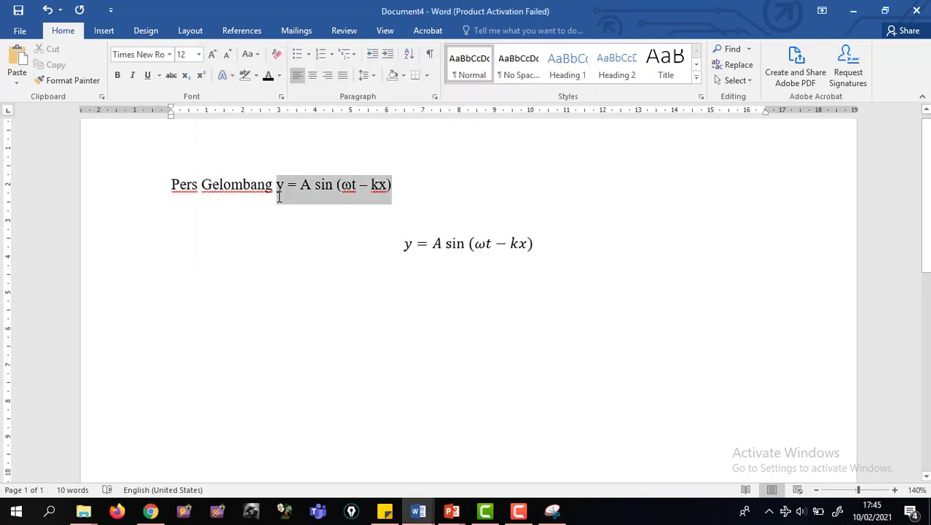
pyautogui.press('Delete')
pyautogui.hotkey('ctrl', 'v')
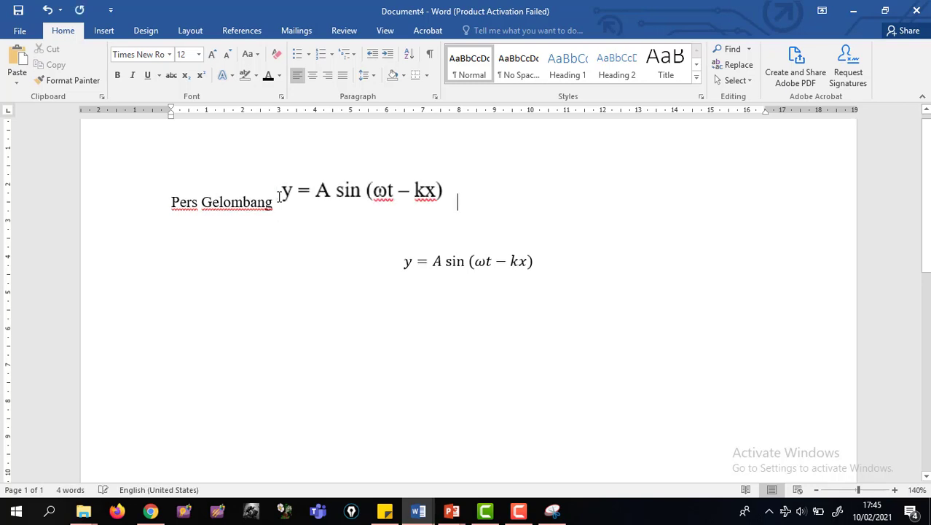
# Check the text-wrapping layout options of the pasted formula picture.
pyautogui.click(309, 204)
pyautogui.click(475, 183)
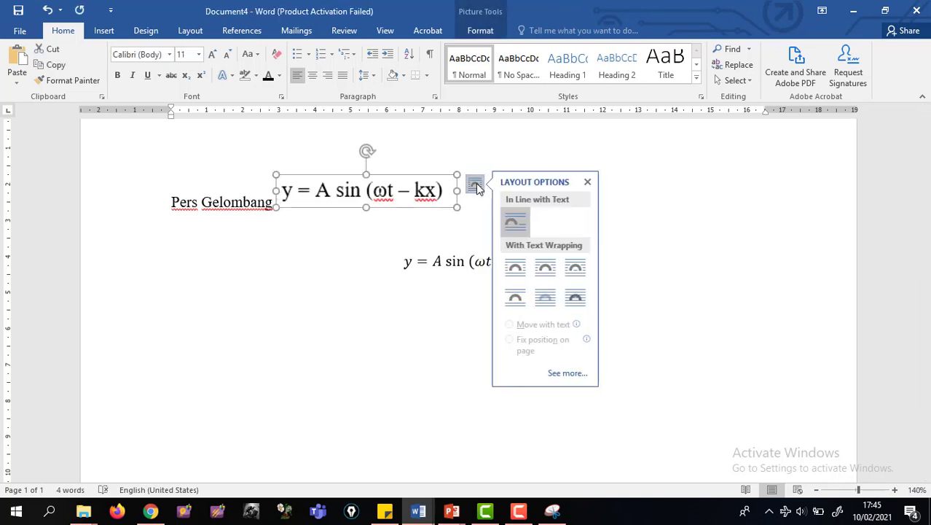
pyautogui.click(446, 226)
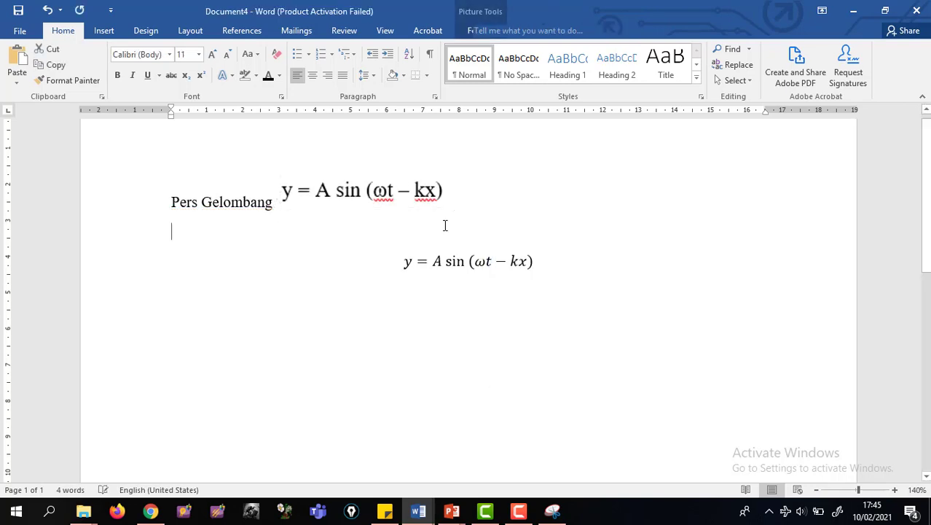
pyautogui.click(423, 190)
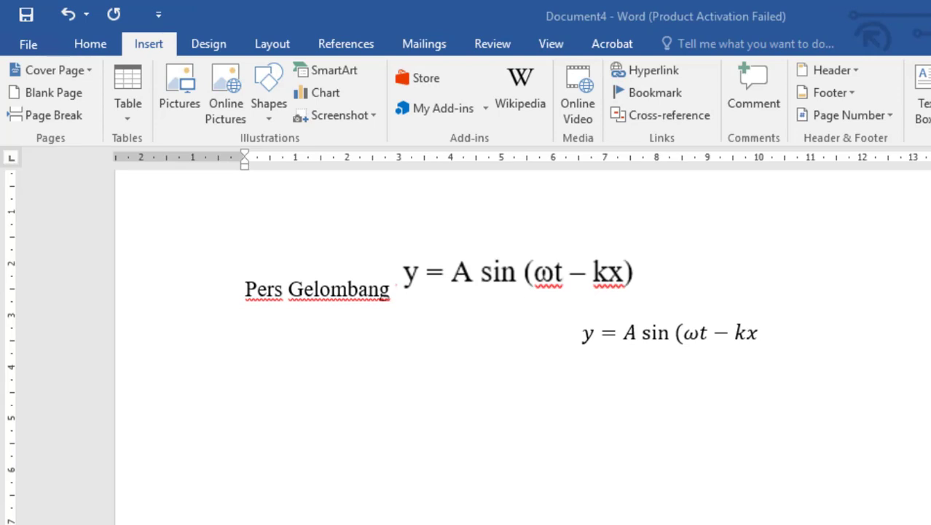
# Write "a = 3π" as plain text on a line below the wave equation, with the a in italics.
pyautogui.click(467, 412)
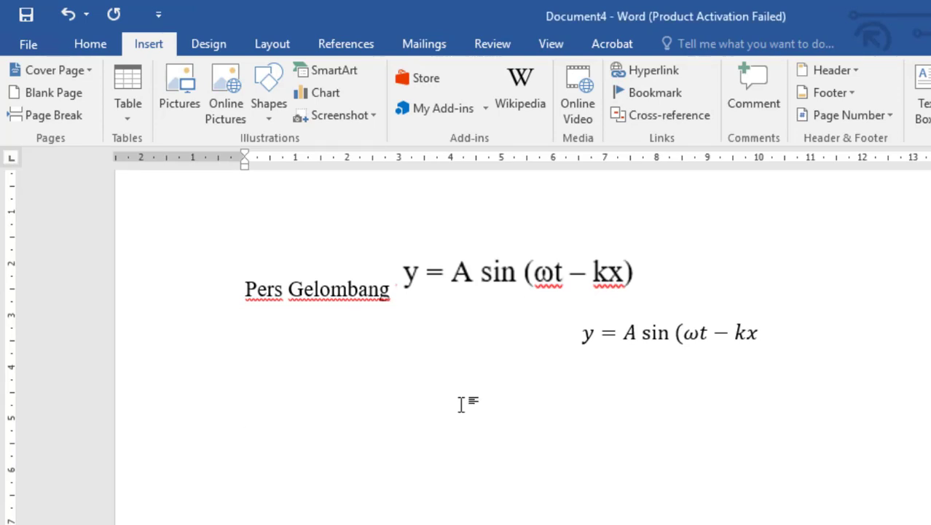
pyautogui.write('a')
pyautogui.write('=')
pyautogui.write('3')
pyautogui.write('\\pi')
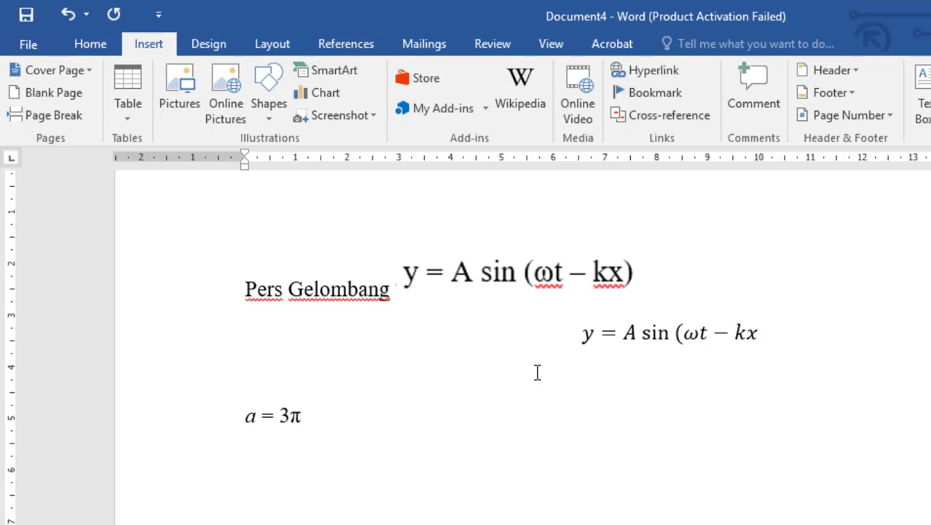
# Insert an equation block below the plain-text a = 3π, enter "a = 3π" with the π symbol, and leave the block.
pyautogui.hotkey('alt', '=')
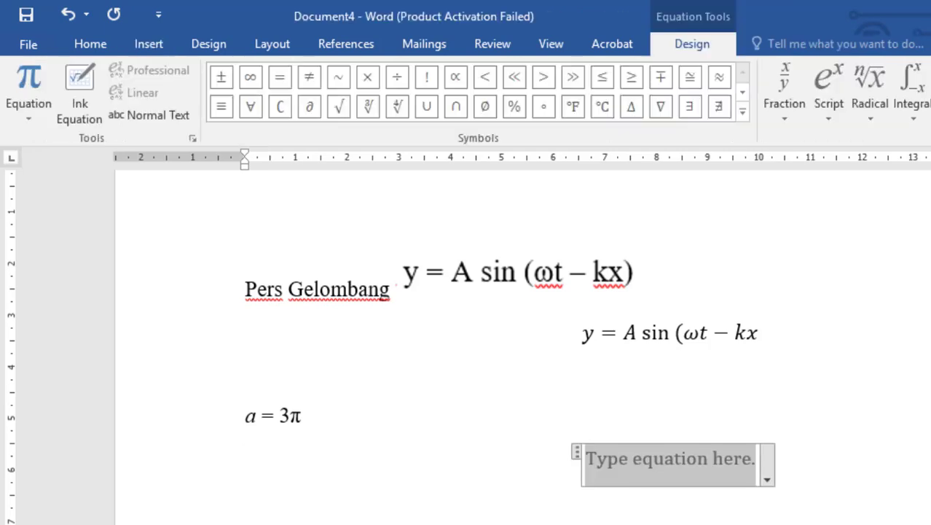
pyautogui.write('a = 3')
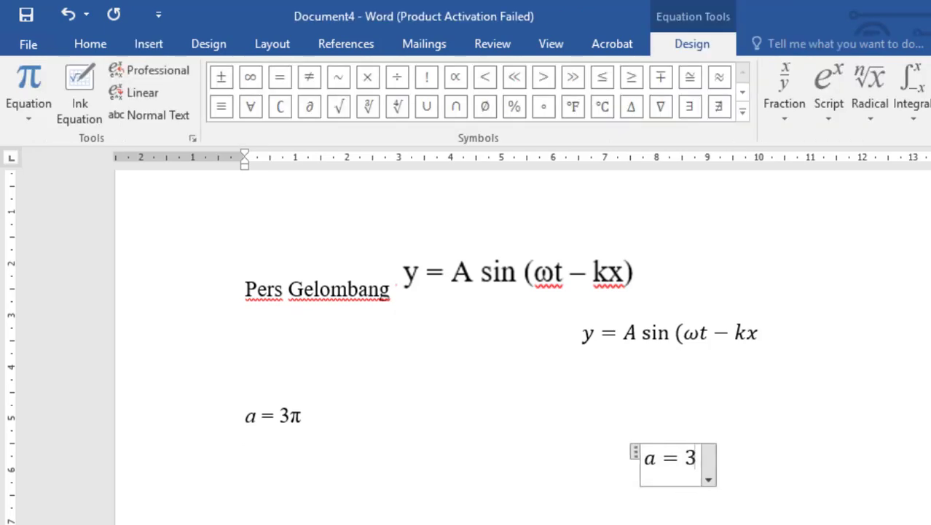
pyautogui.click(743, 115)
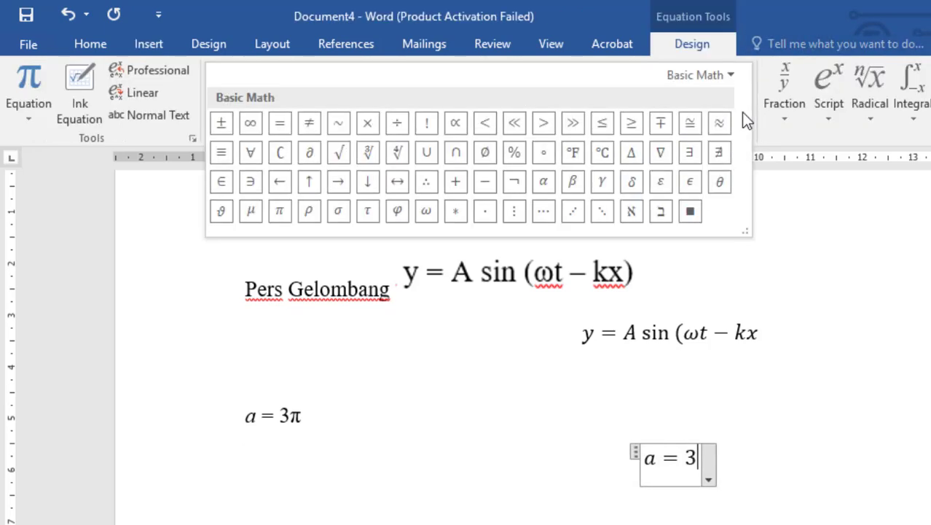
pyautogui.click(291, 216)
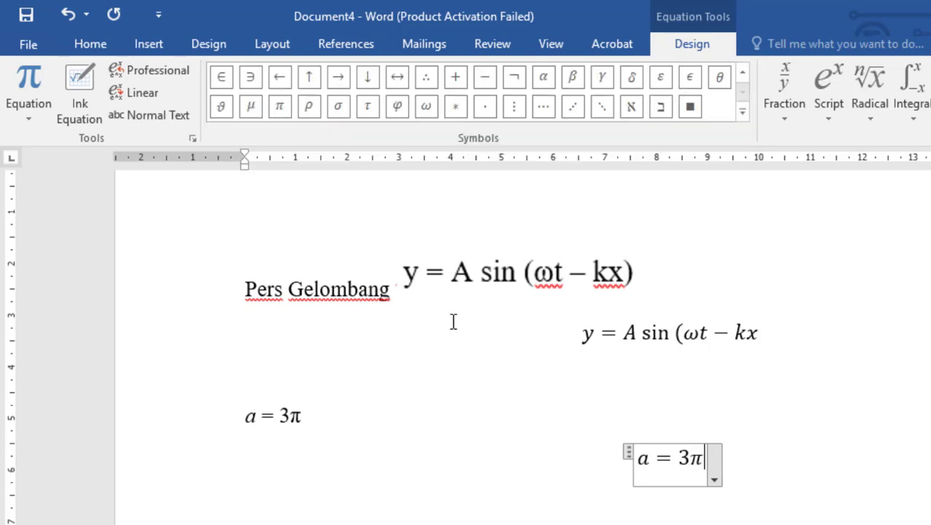
pyautogui.click(784, 470)
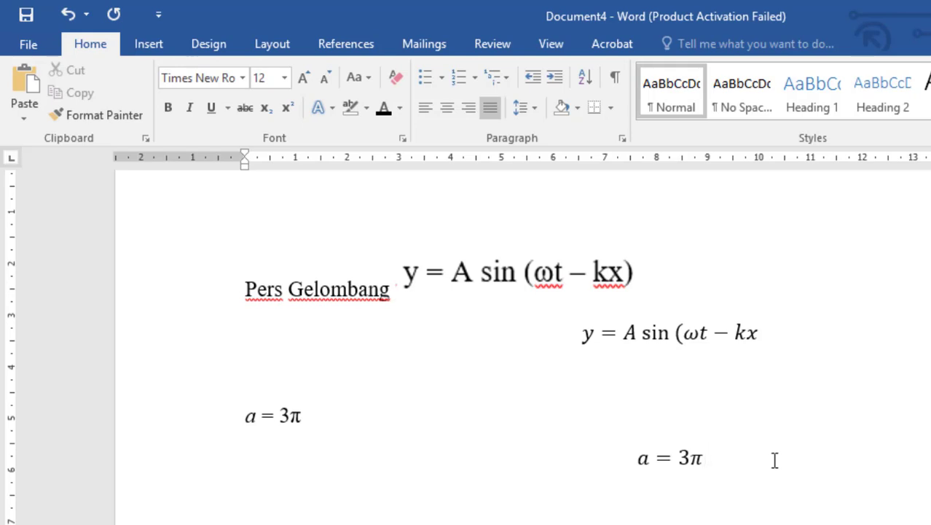
# Write "b = 30°" as plain text on a new line below the a = 3π equation, with only b in italics, and select the degree symbol.
pyautogui.press('Return')
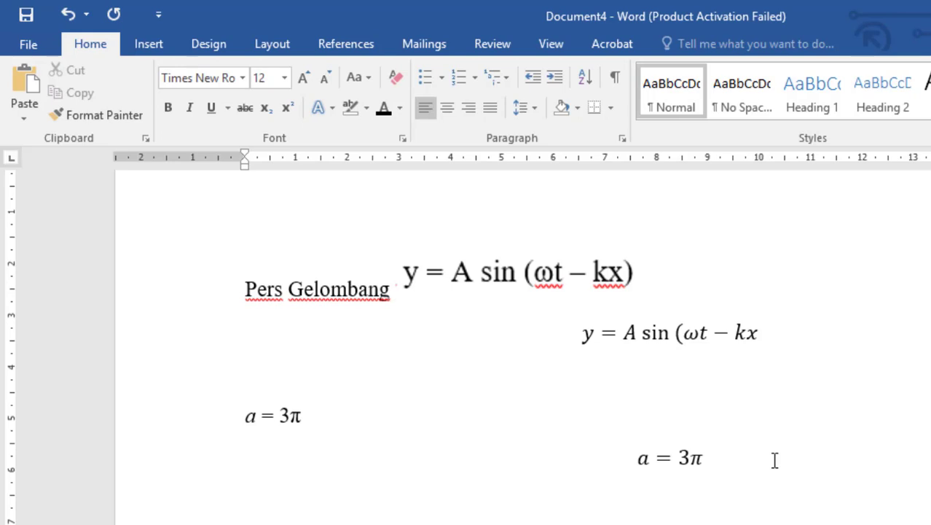
pyautogui.hotkey('ctrl', 'i')
pyautogui.write('bi =')
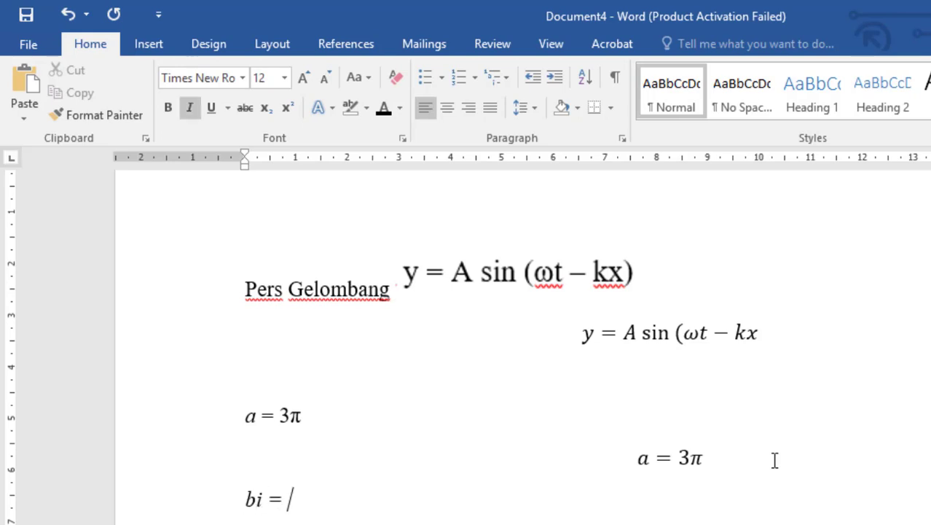
pyautogui.press('BackSpace')
pyautogui.press('BackSpace')
pyautogui.press('BackSpace')
pyautogui.press('BackSpace')
pyautogui.hotkey('ctrl', 'i')
pyautogui.write('= 30°')
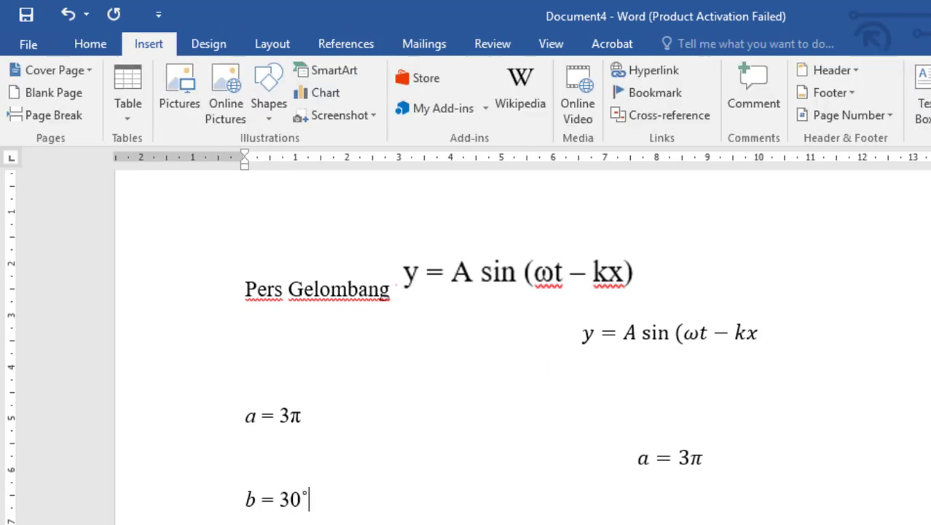
pyautogui.doubleClick(306, 499)
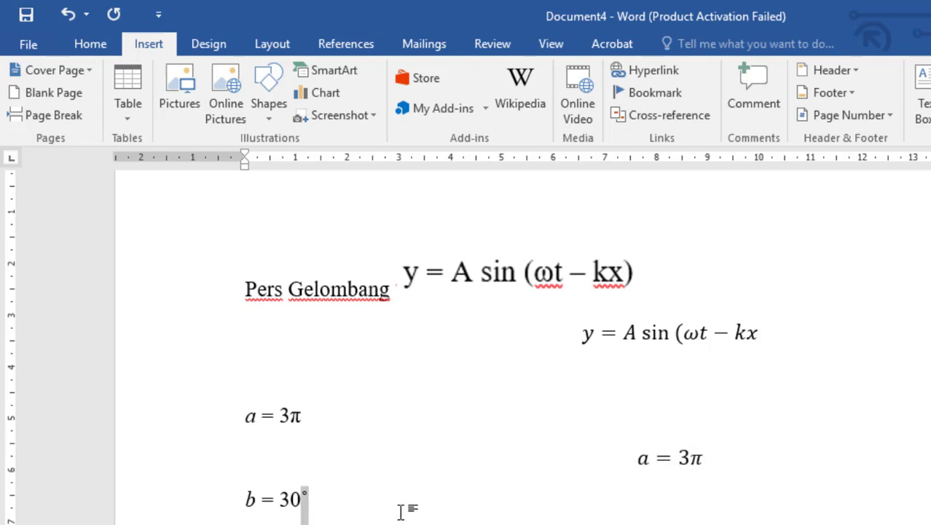